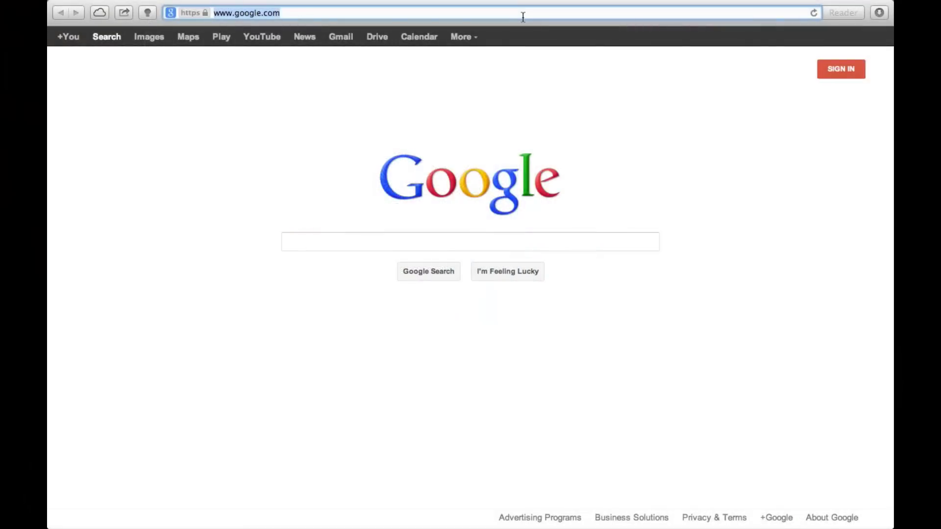
Go to icloud.com and sign in with the Apple ID and password
type("icloud.com")
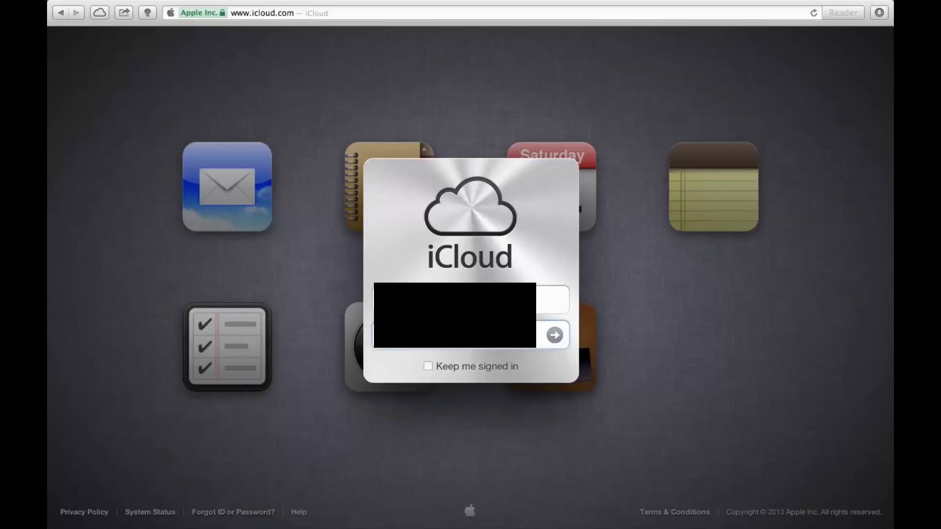
left_click(556, 337)
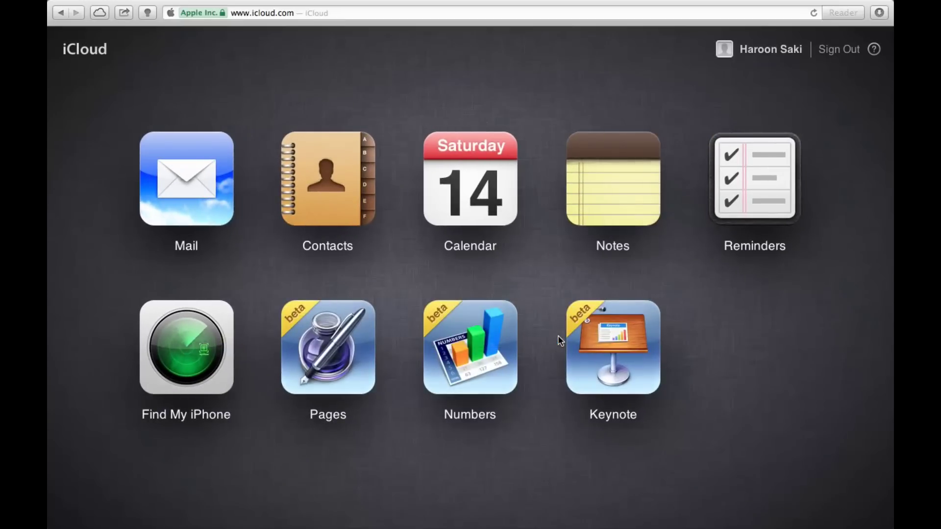
Open iCloud Contacts, review each of the three contacts' details, and open the gear menu
left_click(327, 188)
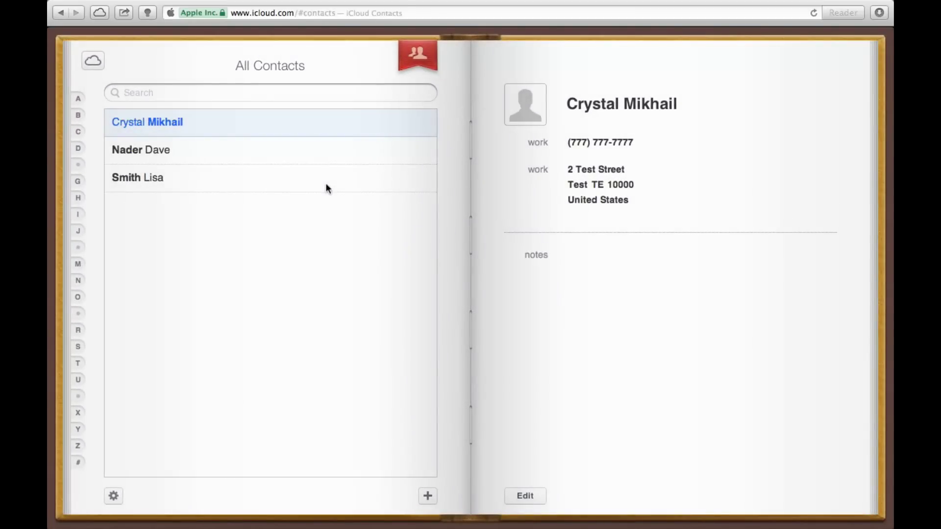
left_click(326, 185)
left_click(301, 145)
left_click(281, 121)
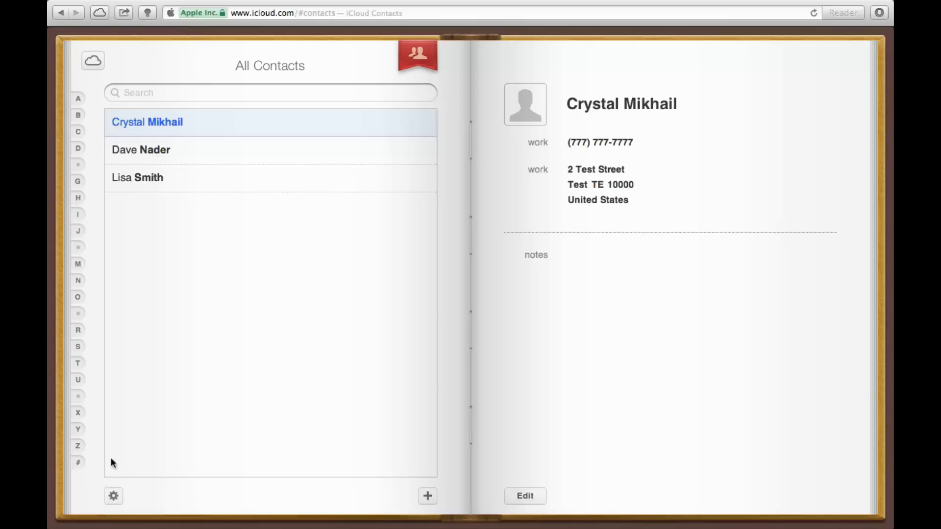
left_click(113, 496)
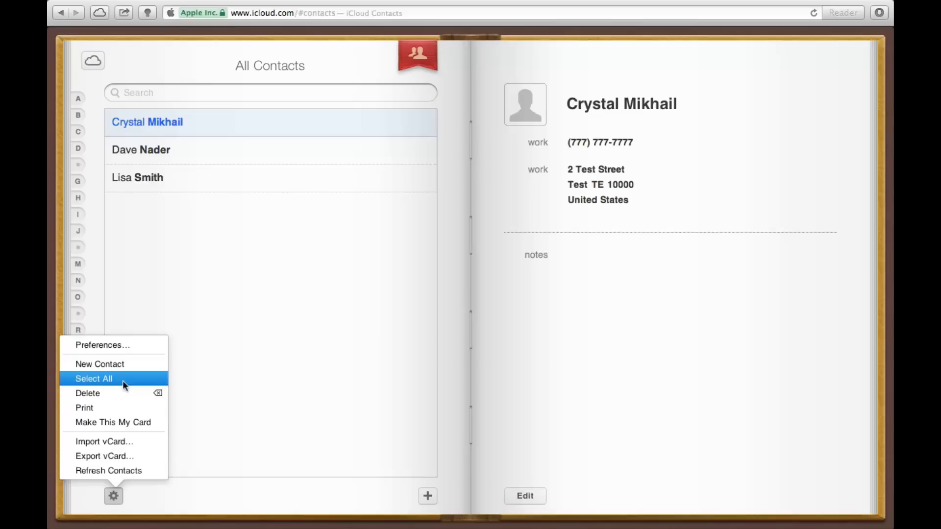
left_click(172, 212)
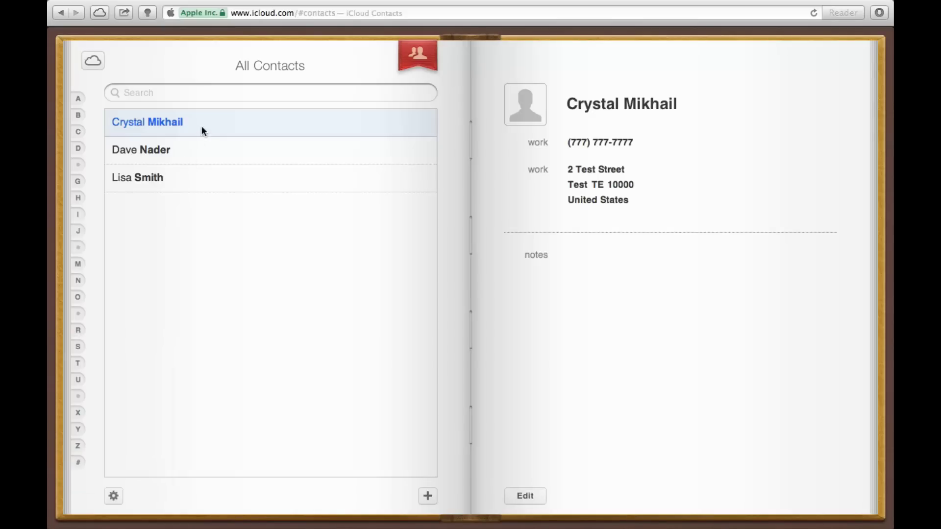
left_click(196, 143)
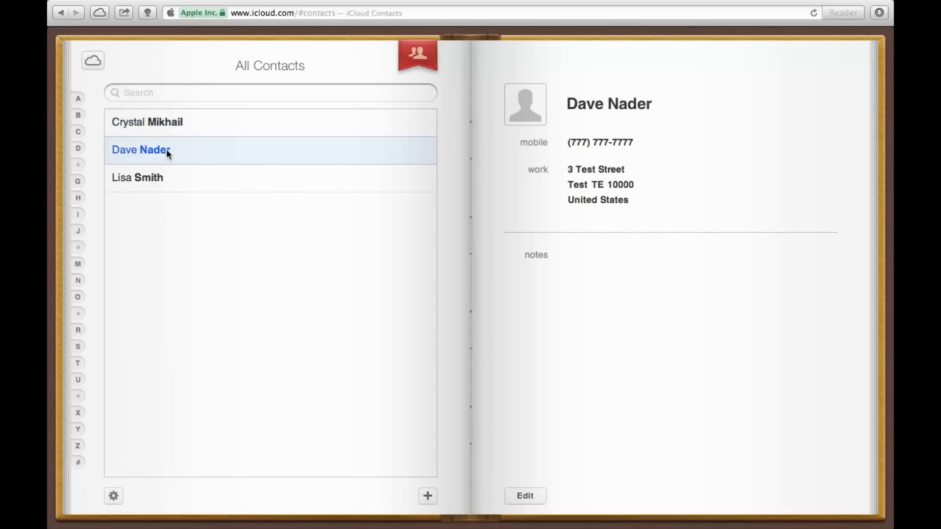
left_click(167, 179)
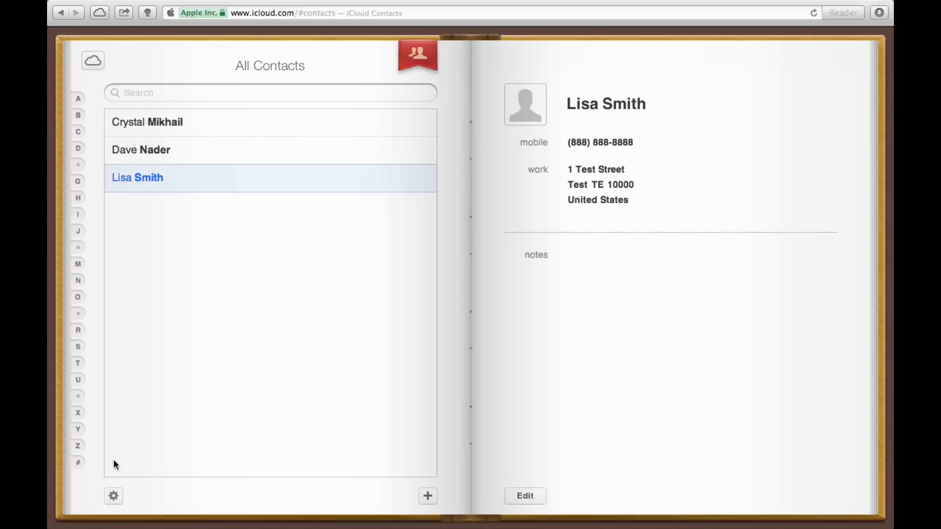
left_click(113, 497)
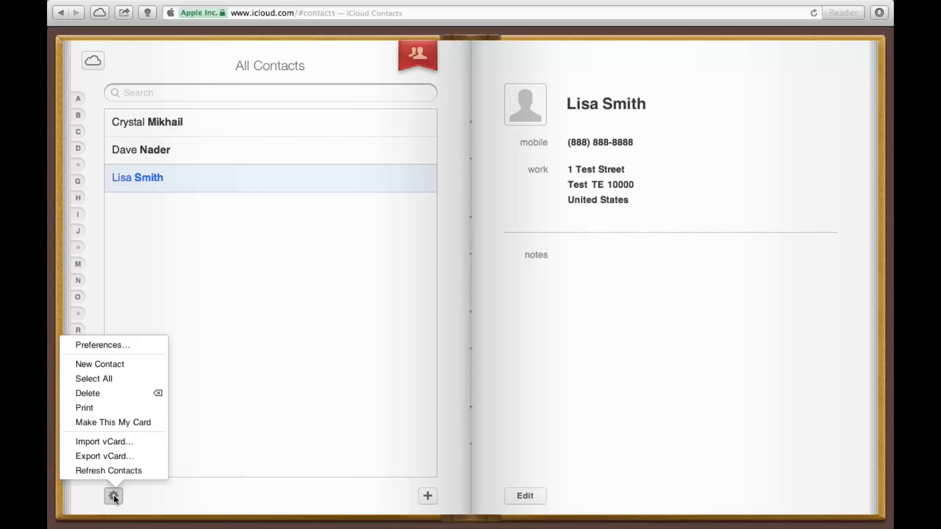
Select all three contacts and export them as a single vCard
left_click(126, 379)
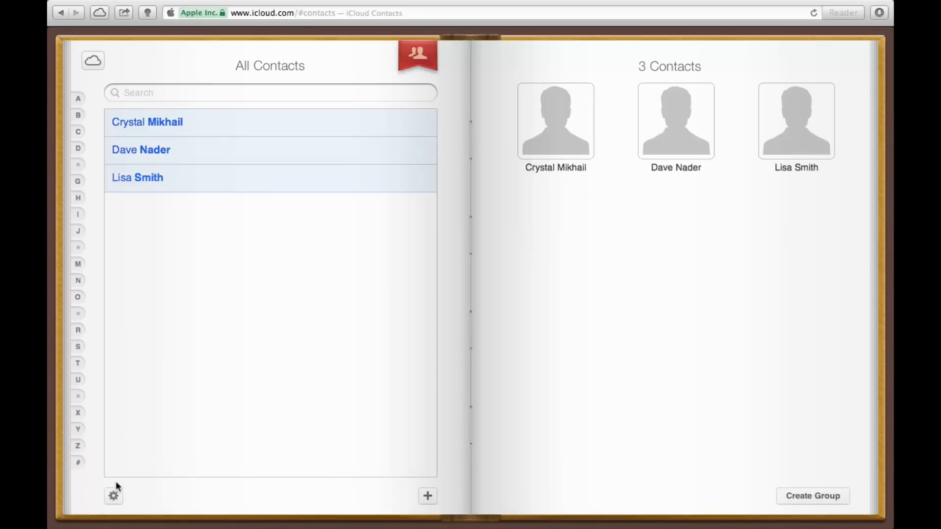
left_click(114, 497)
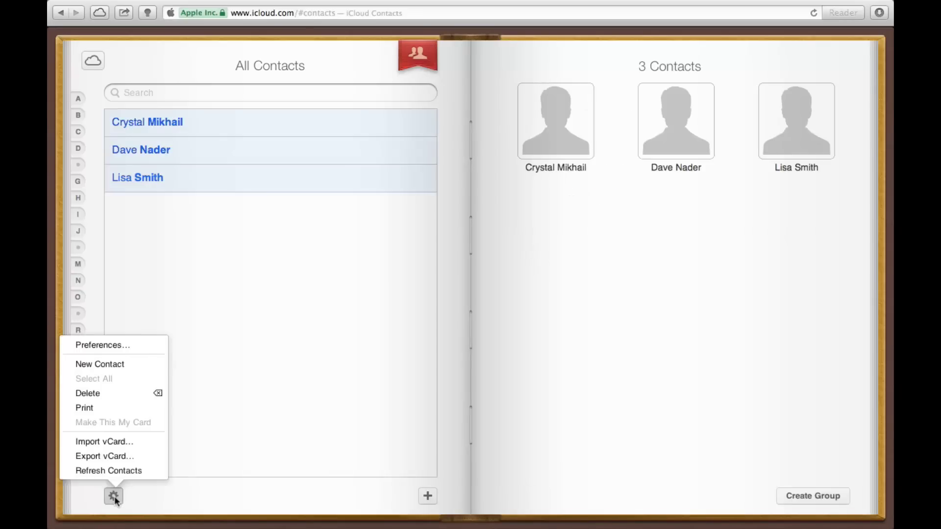
left_click(122, 457)
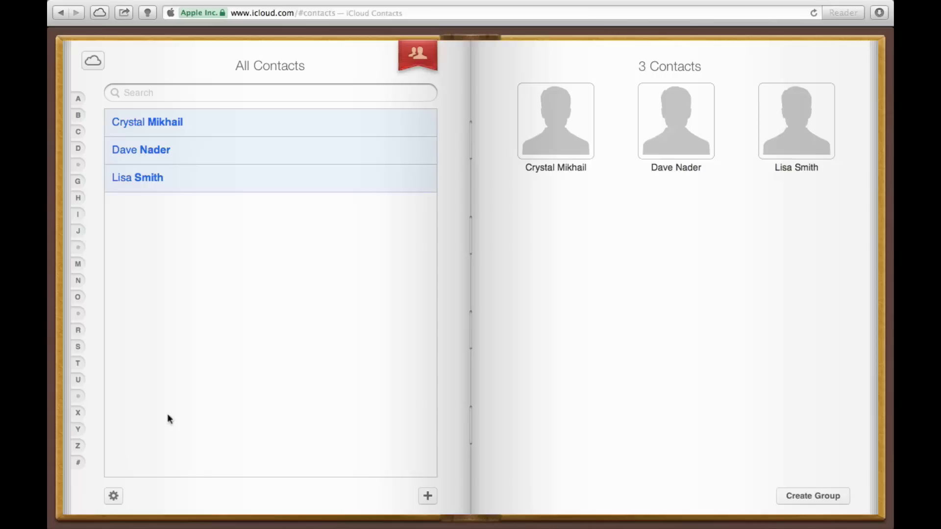
Confirm the exported vCard file is in the Dock's Downloads stack
mouse_move(801, 528)
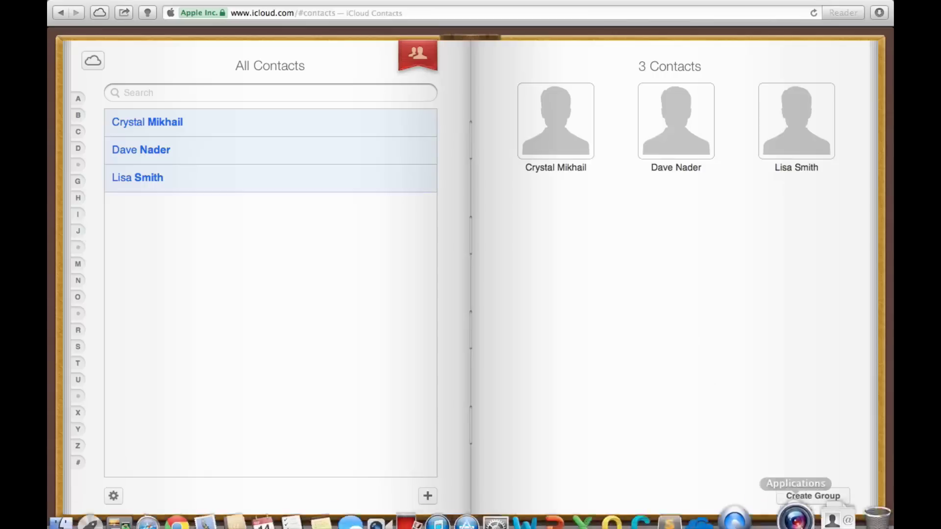
left_click(832, 510)
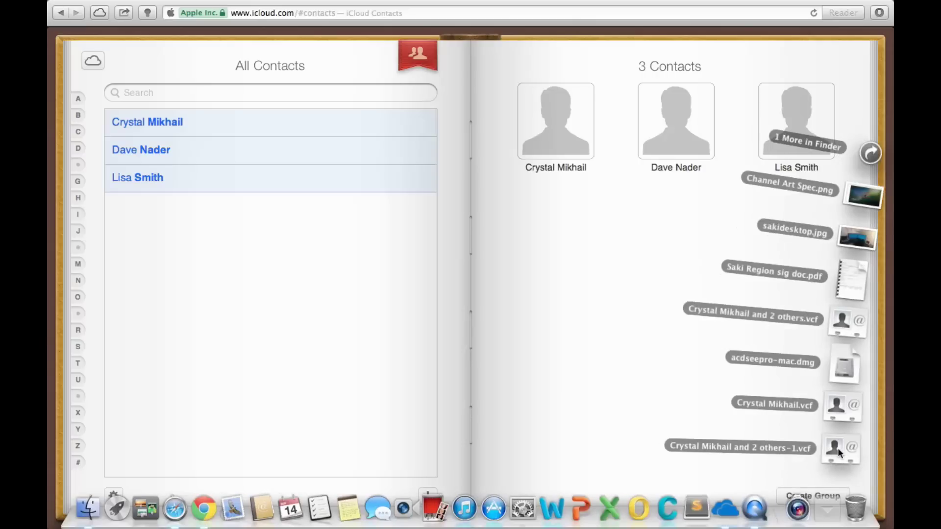
left_click(522, 352)
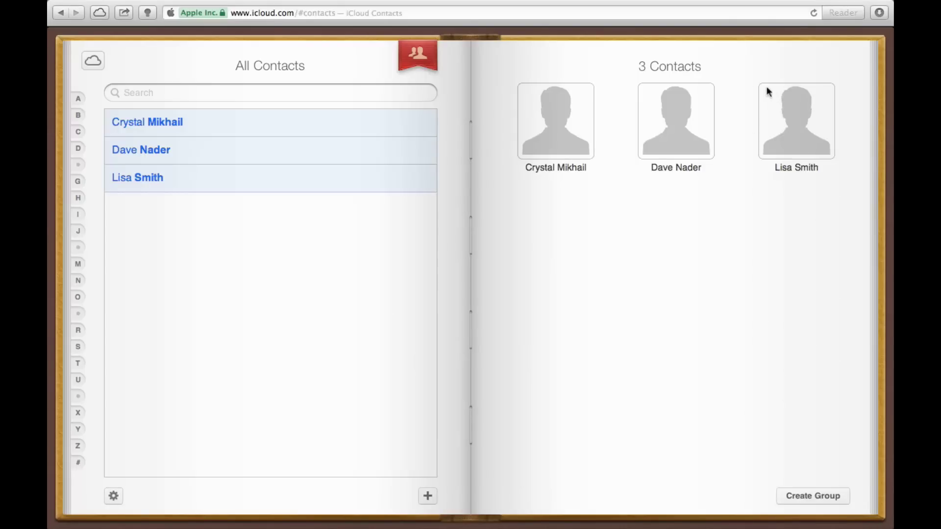
left_click(700, 15)
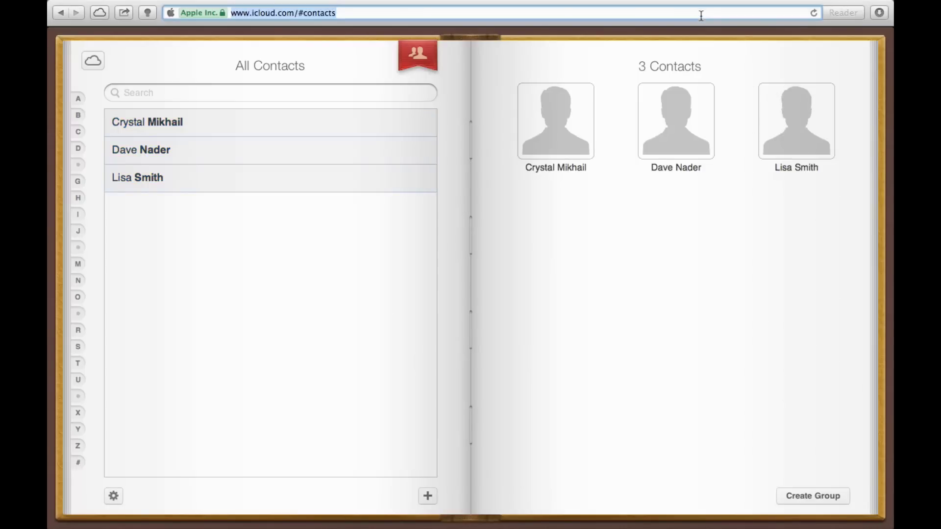
Sign in at gmail.com and switch from Gmail to the empty Contacts manager
type("gmail.c")
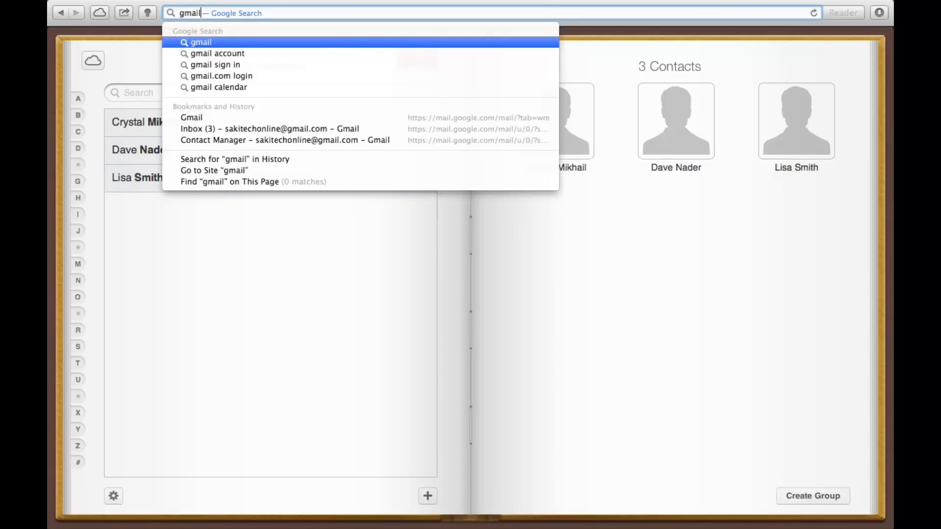
type("om")
key("Return")
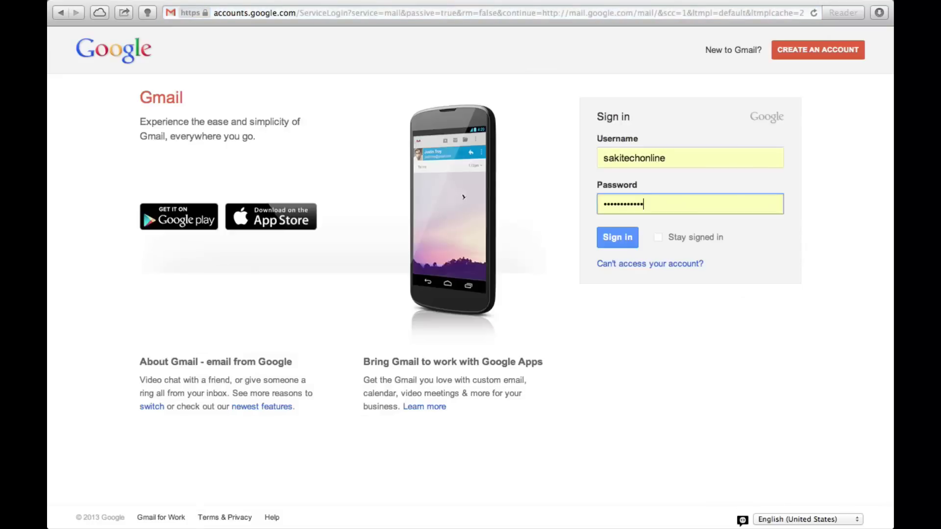
left_click(613, 236)
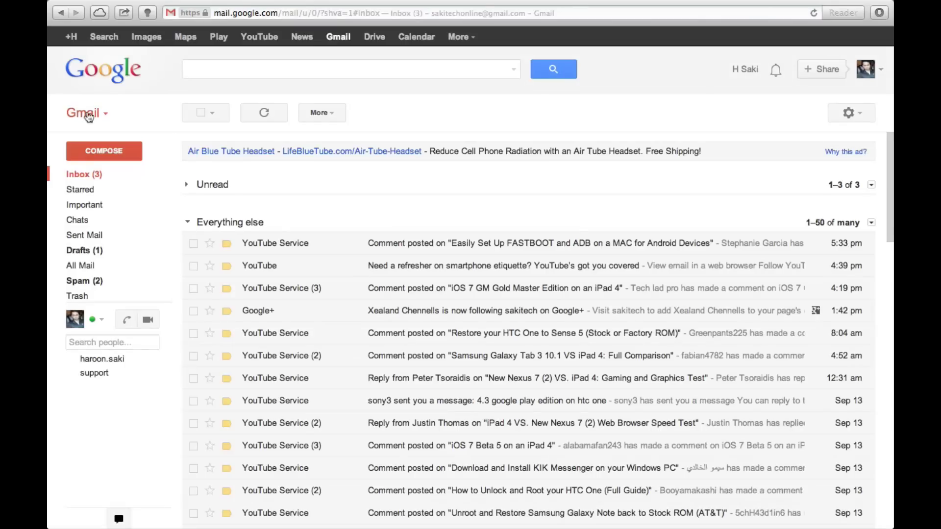
left_click(106, 119)
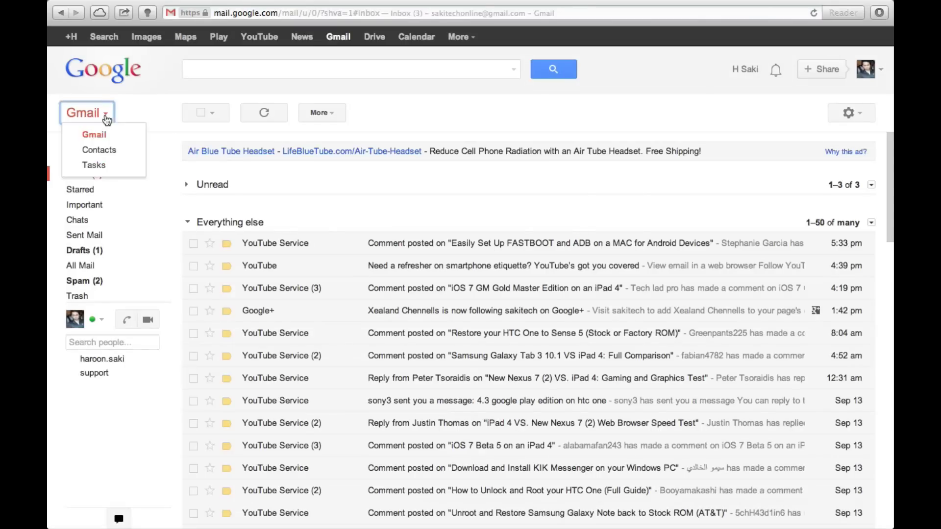
left_click(105, 150)
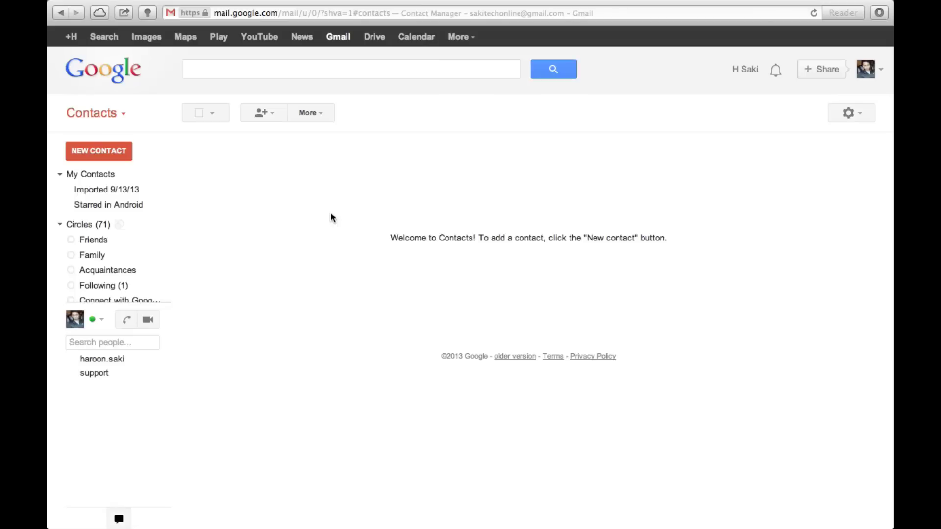
Import the newer three-contact vCard (the '-1.vcf' copy) from Downloads via More > Import
left_click(318, 113)
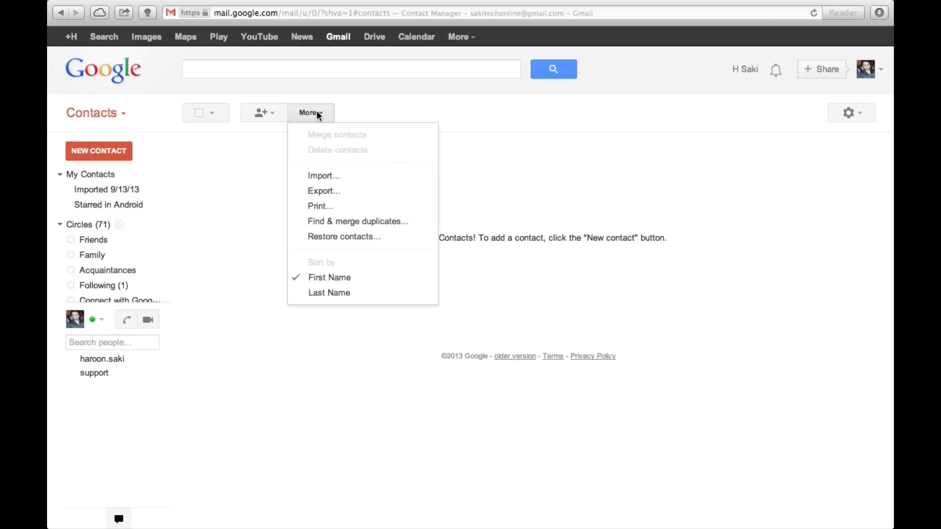
left_click(363, 178)
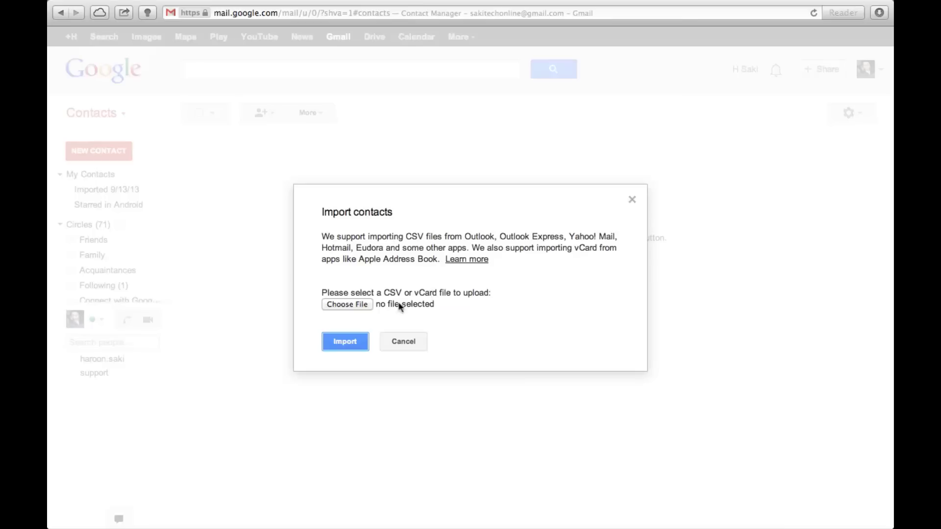
left_click(354, 304)
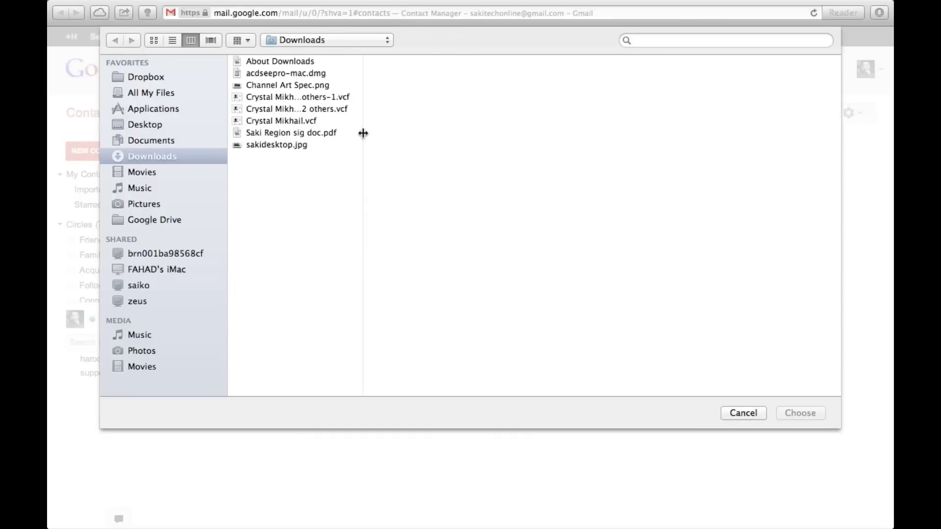
left_click_drag(364, 133, 519, 161)
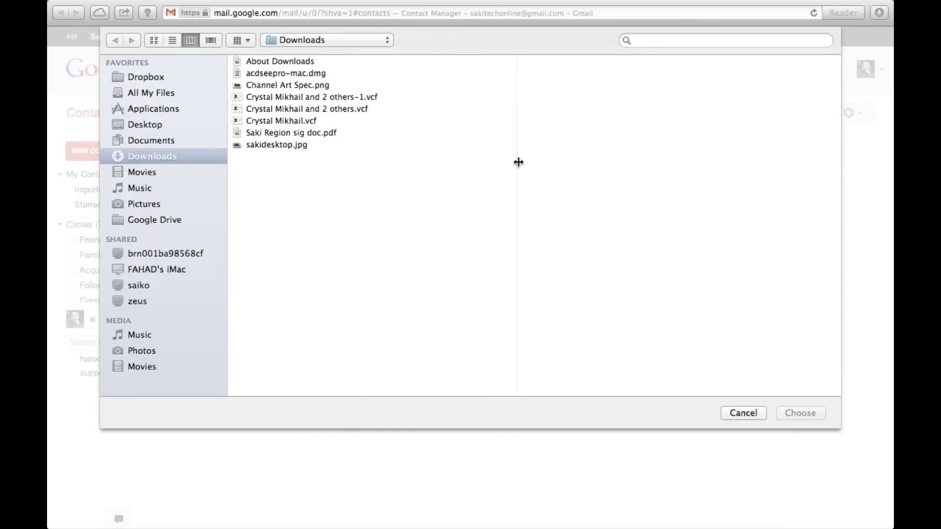
left_click(310, 97)
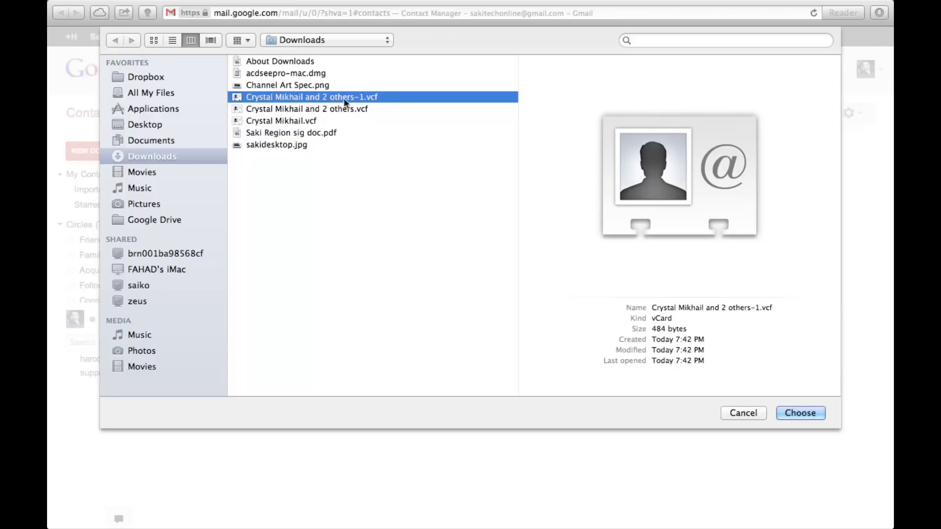
left_click(368, 108)
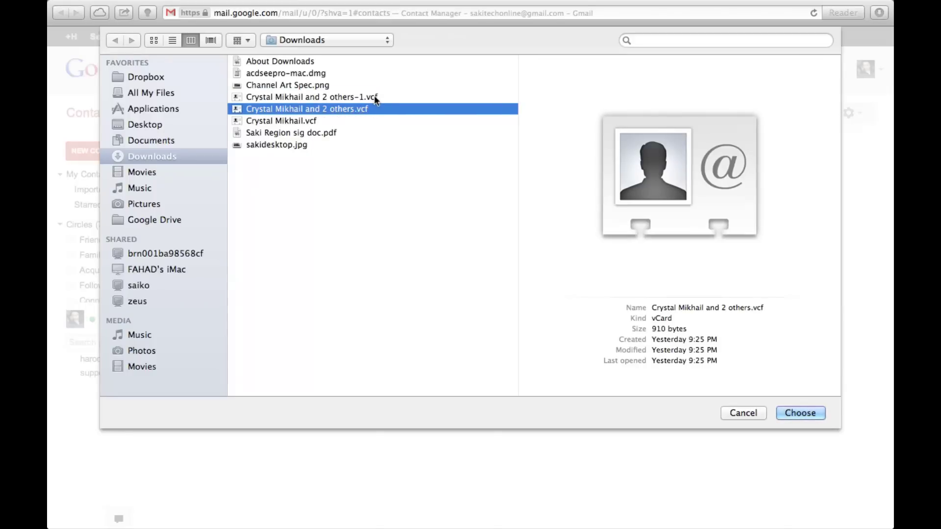
left_click(374, 96)
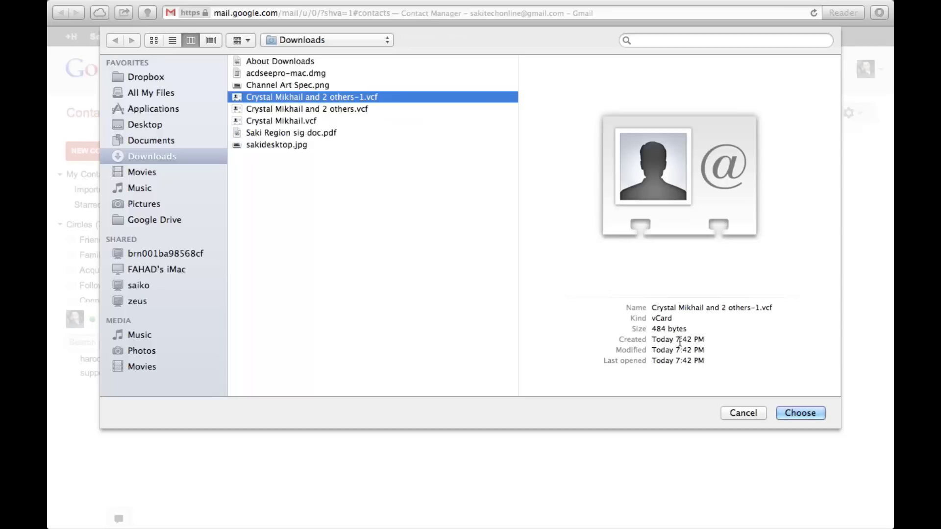
left_click(797, 413)
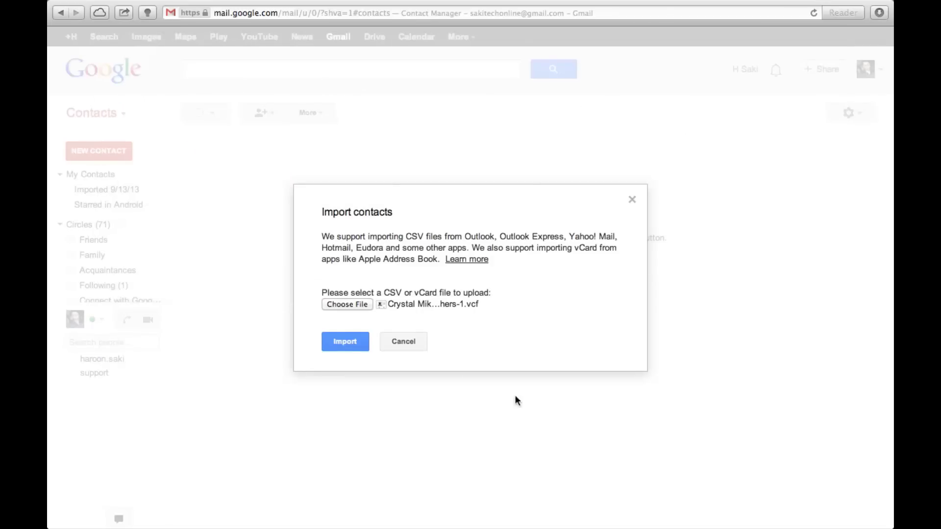
left_click(358, 344)
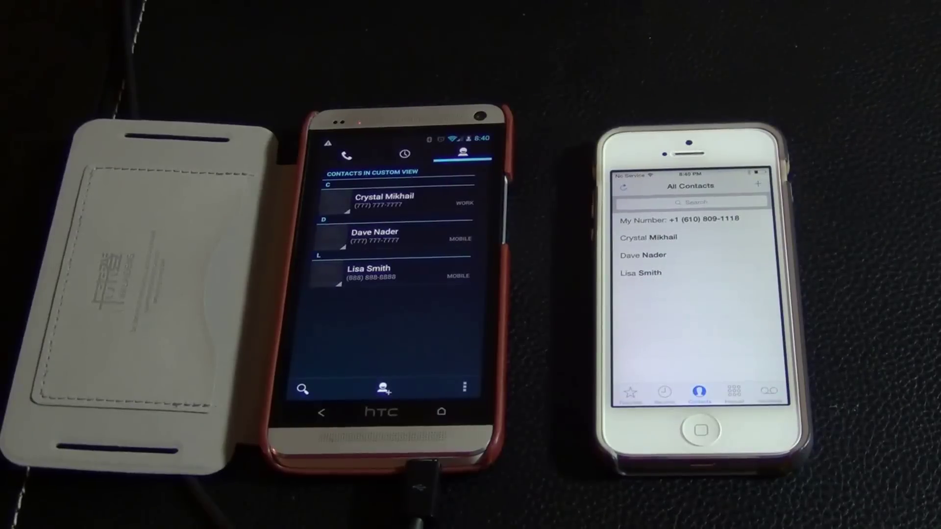
Return both the HTC phone and the iPhone to their home screens
left_click(441, 412)
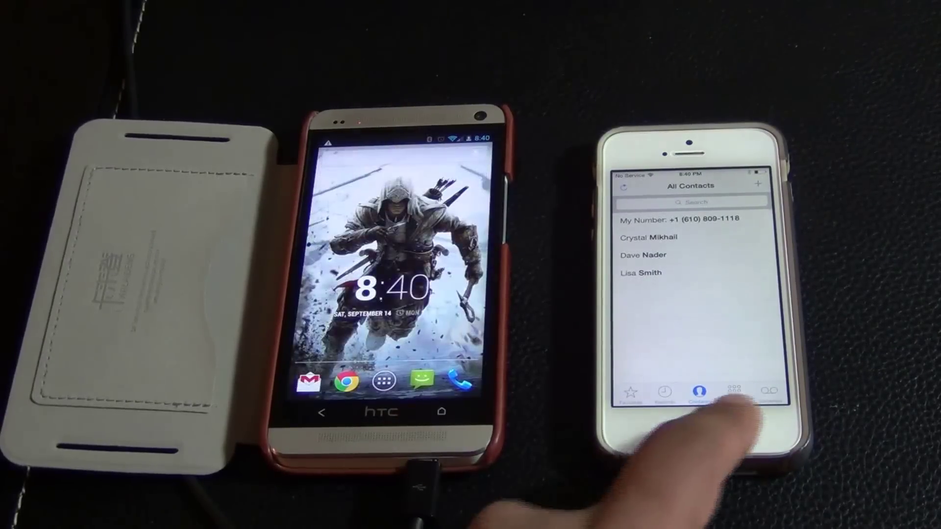
left_click(701, 430)
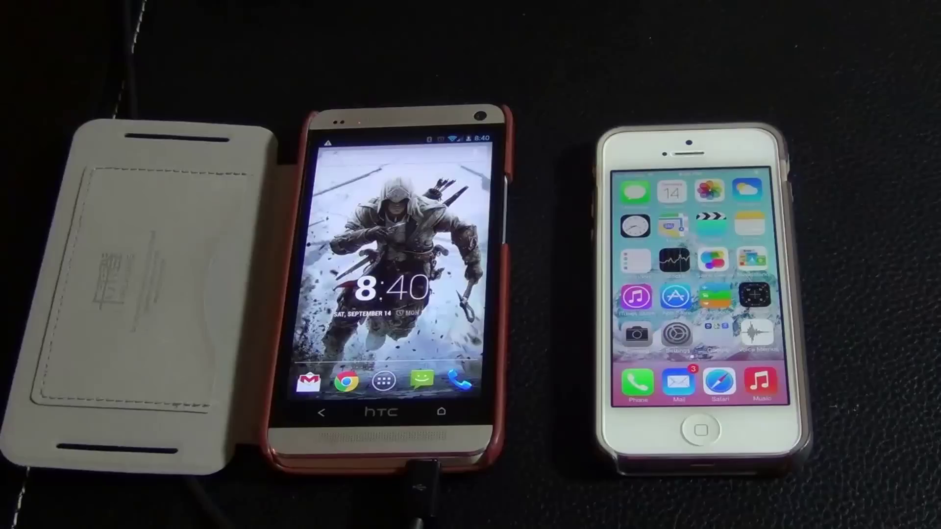